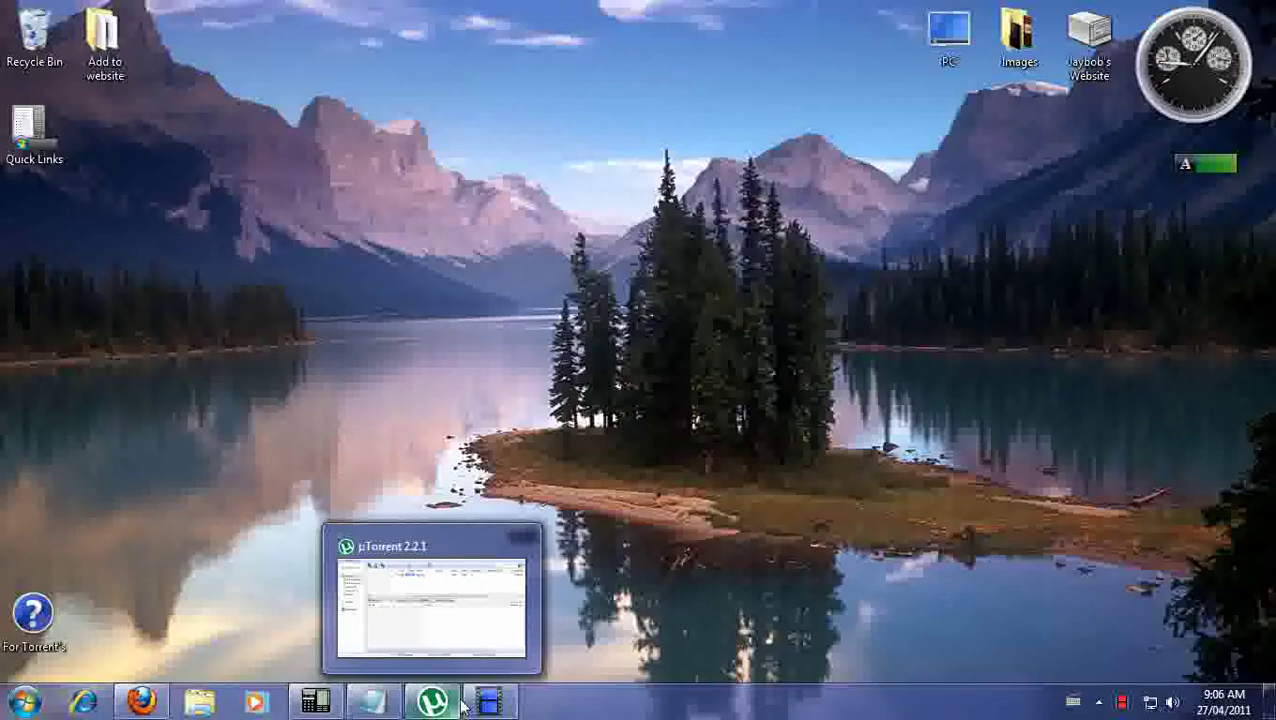
# - Restore the µTorrent 2.2.1 window from the taskbar to show the seeding torrent
pyautogui.click(462, 706)
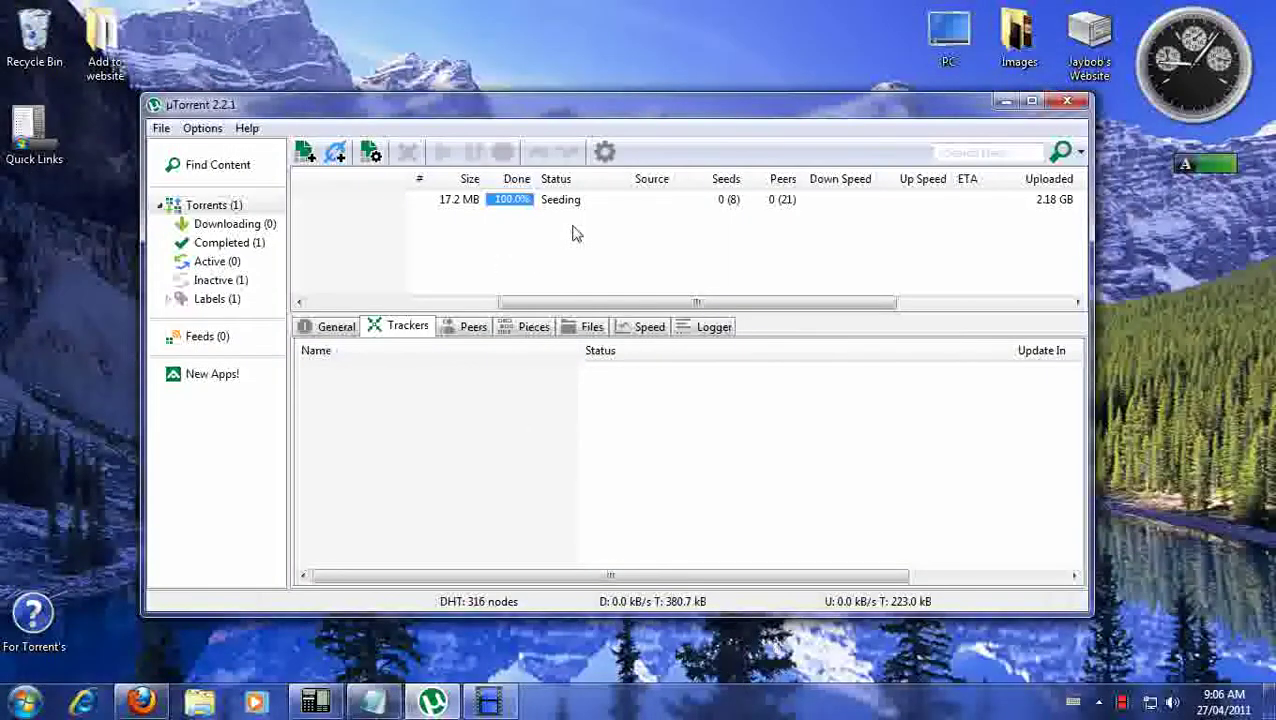
pyautogui.moveTo(553, 307); pyautogui.dragTo(365, 310)
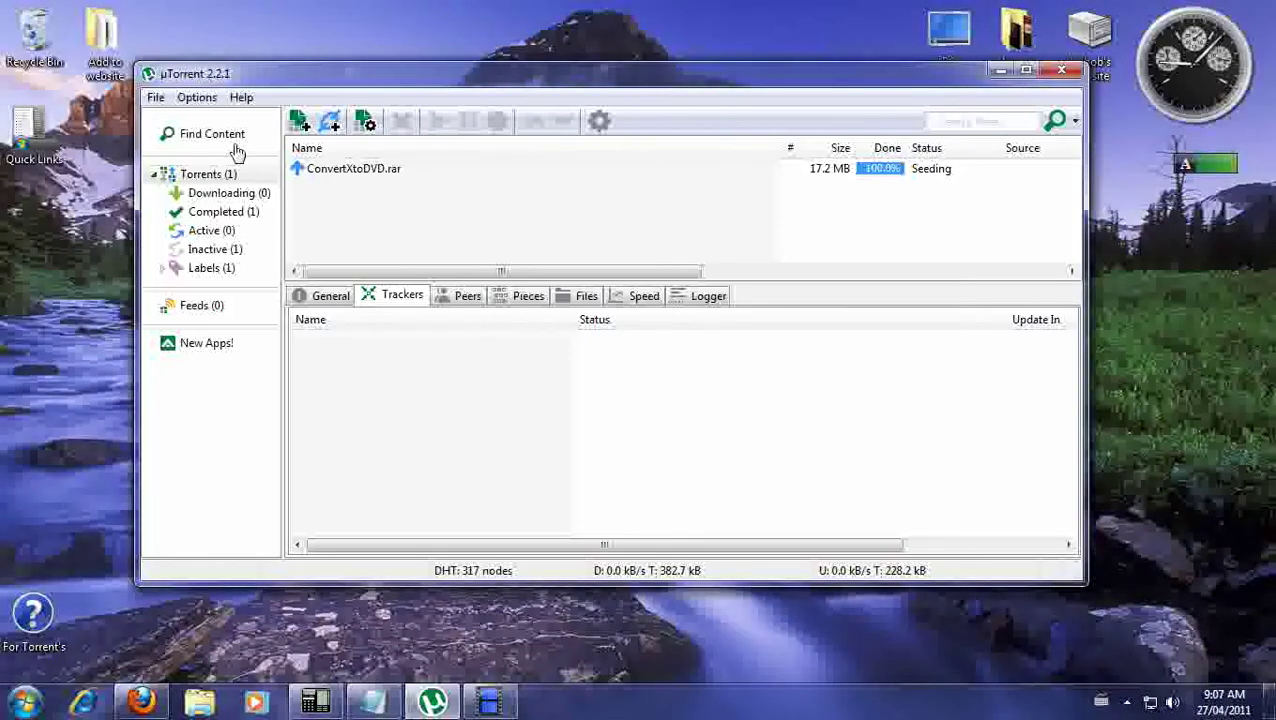
# - Launch the Setup Guide from Options, keeping USA, NY, New York #2 as bandwidth test server
pyautogui.click(201, 99)
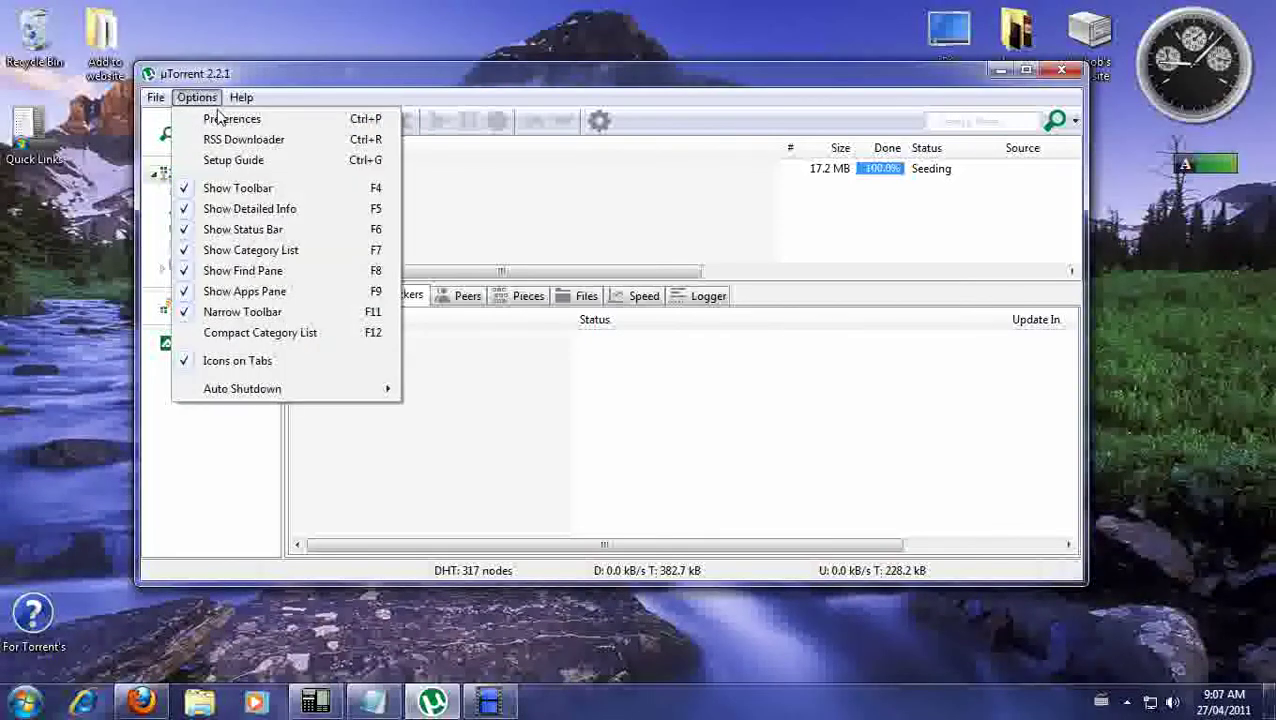
pyautogui.click(247, 165)
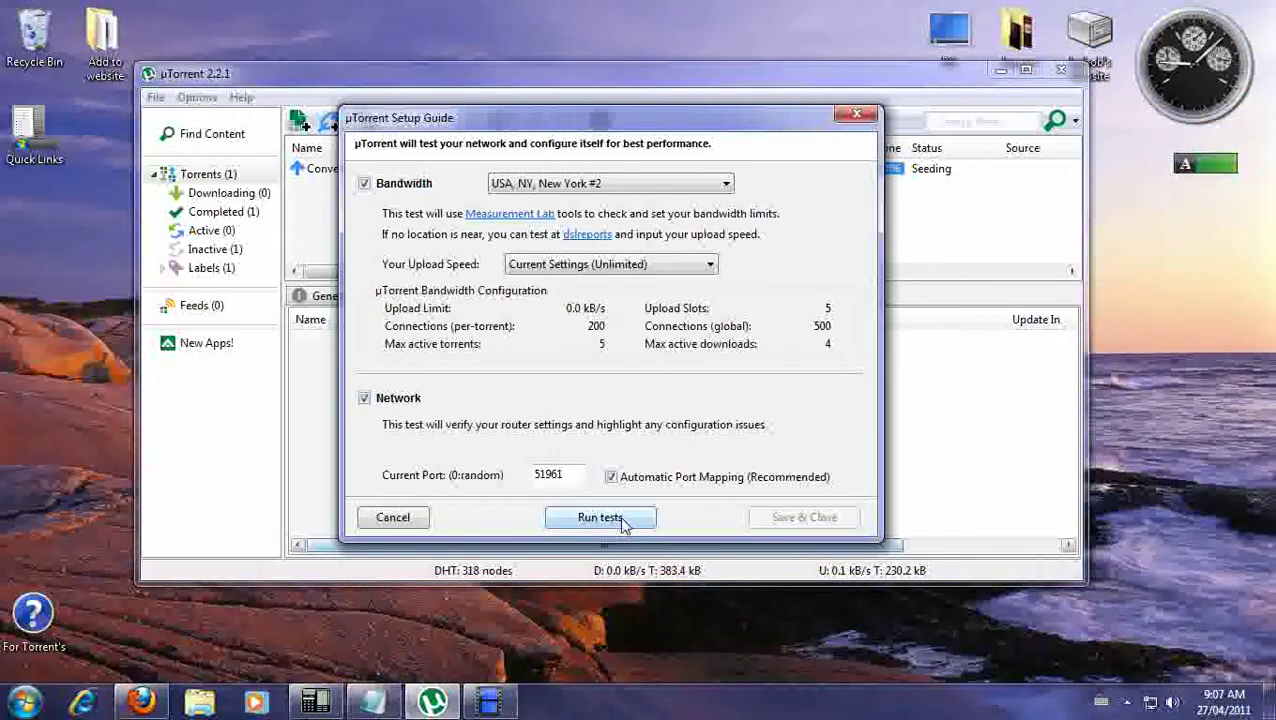
pyautogui.click(727, 191)
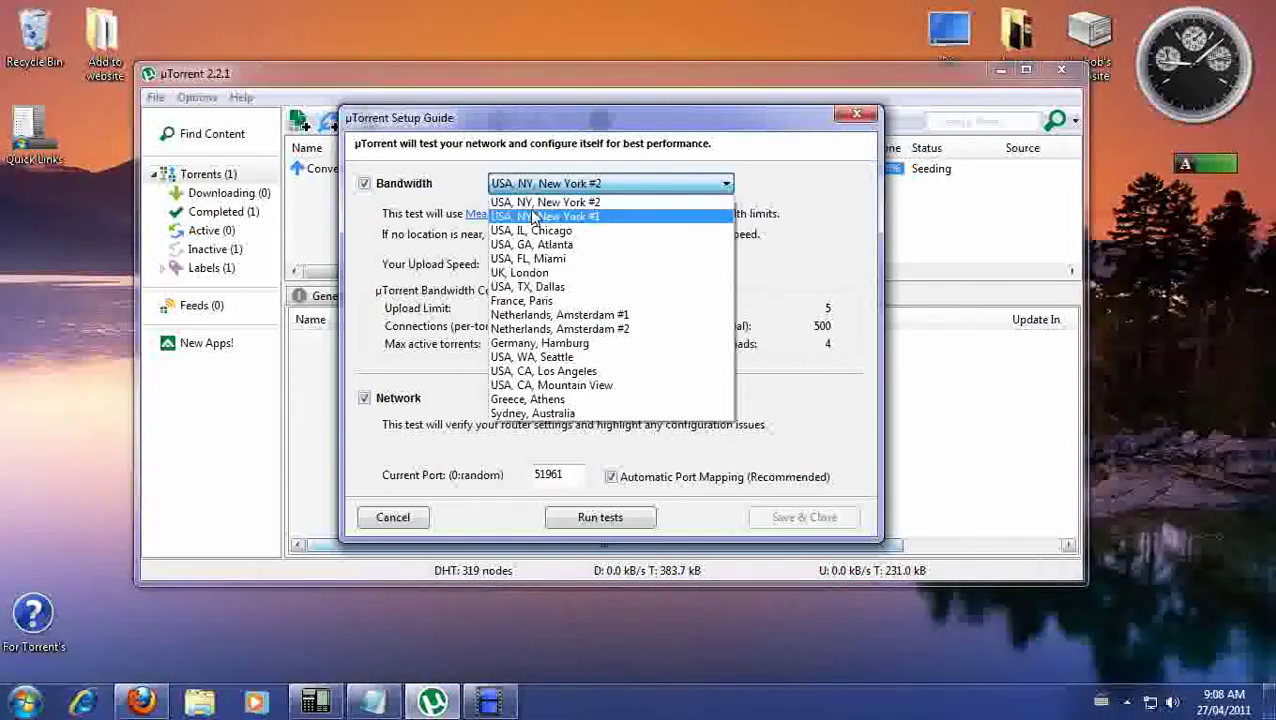
pyautogui.click(598, 205)
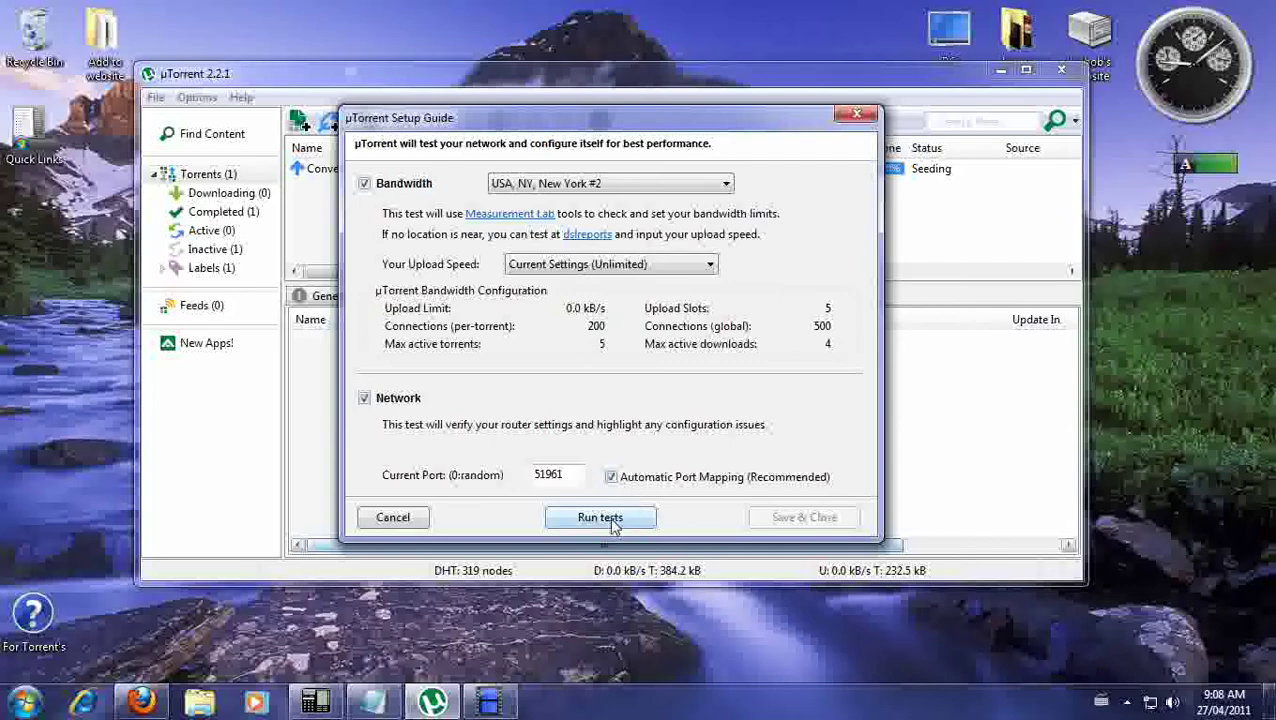
# - Run the tests, getting 681.56 kbit/s upload, 3.01 Mbit/s download and an open port
pyautogui.click(608, 519)
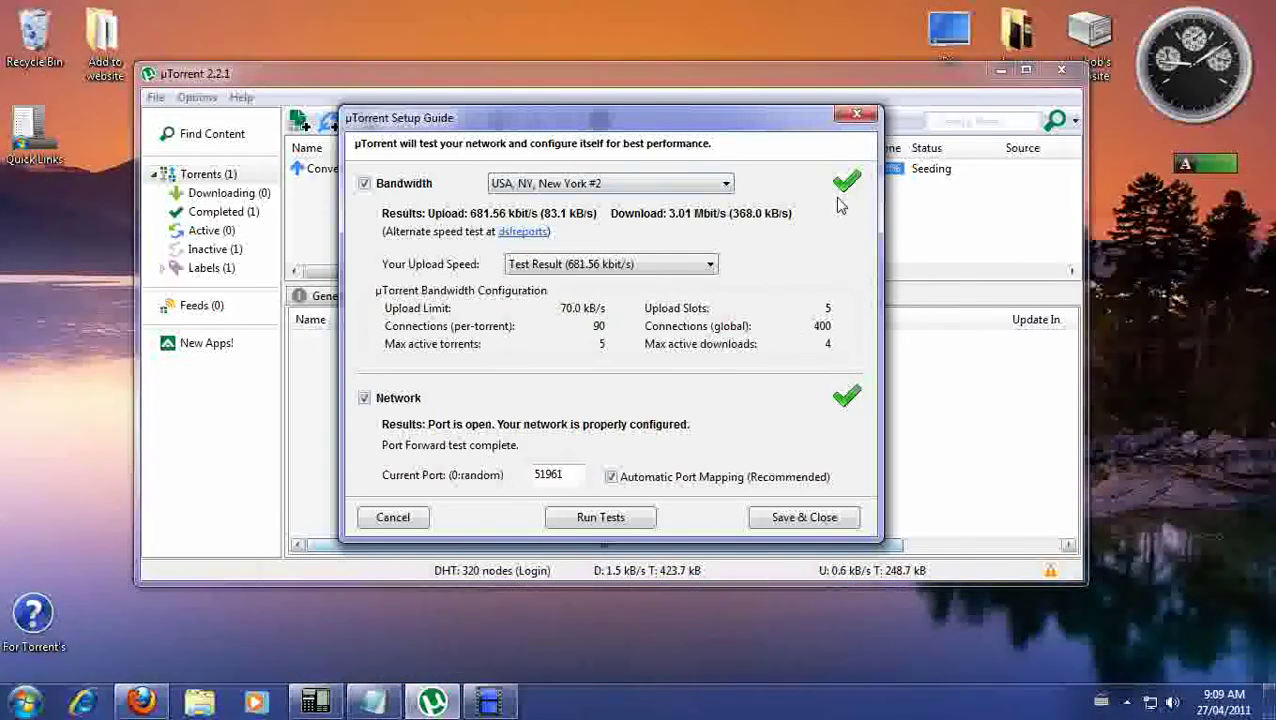
pyautogui.click(726, 186)
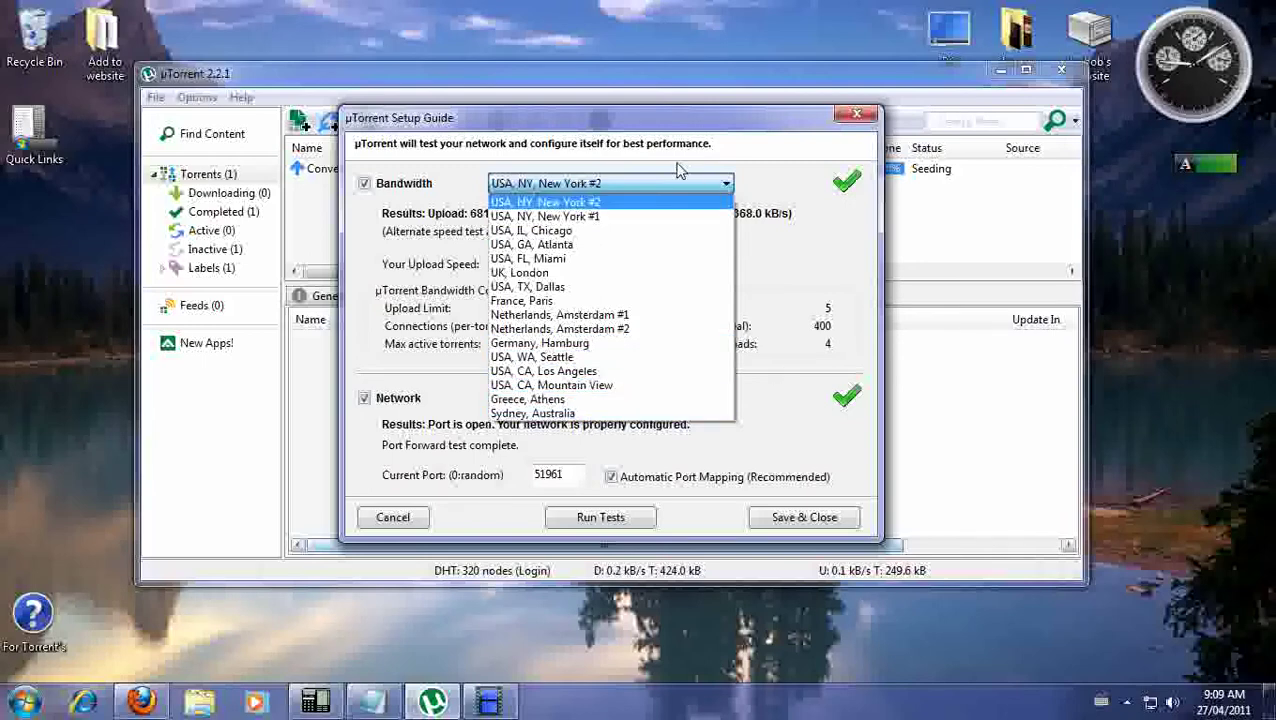
pyautogui.click(780, 242)
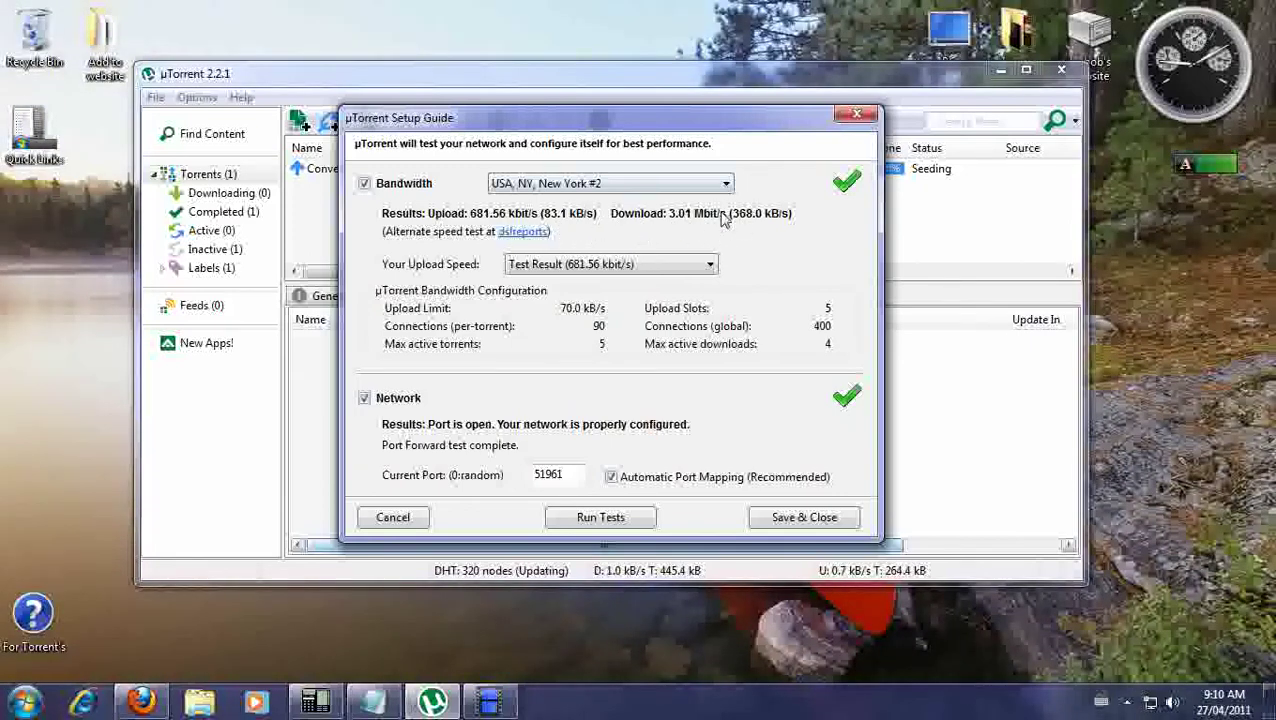
pyautogui.click(726, 186)
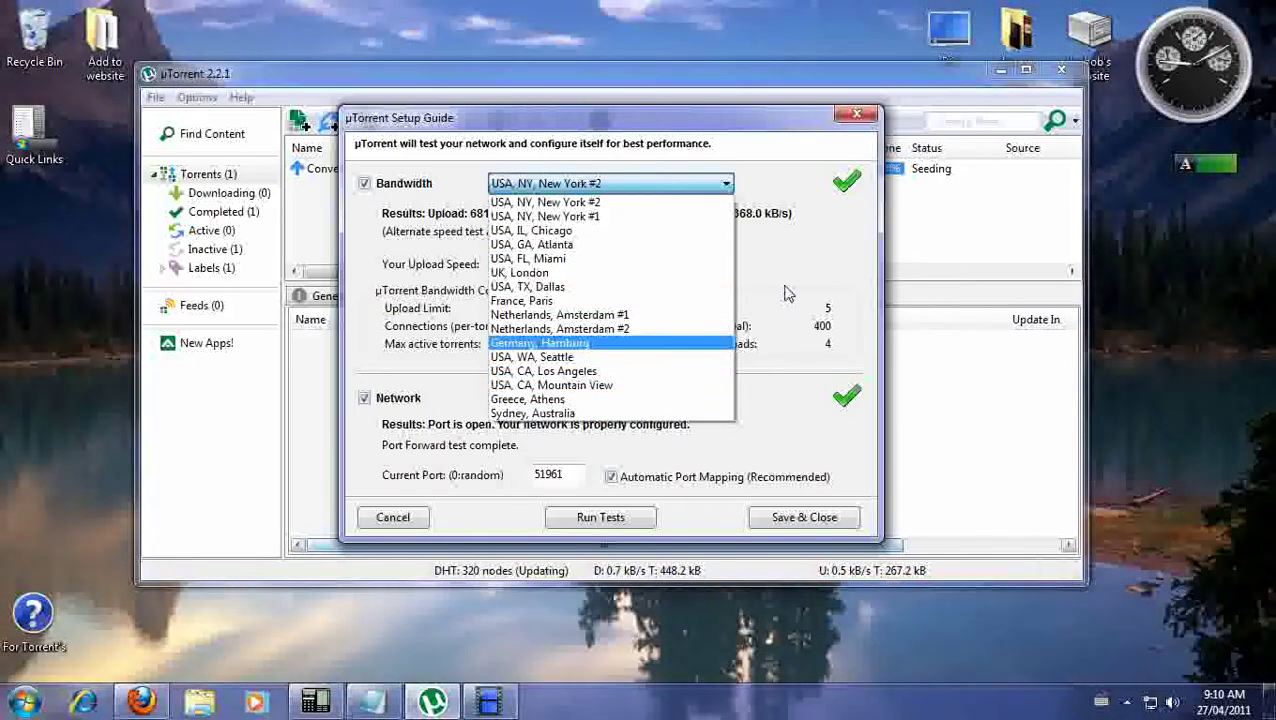
pyautogui.click(655, 203)
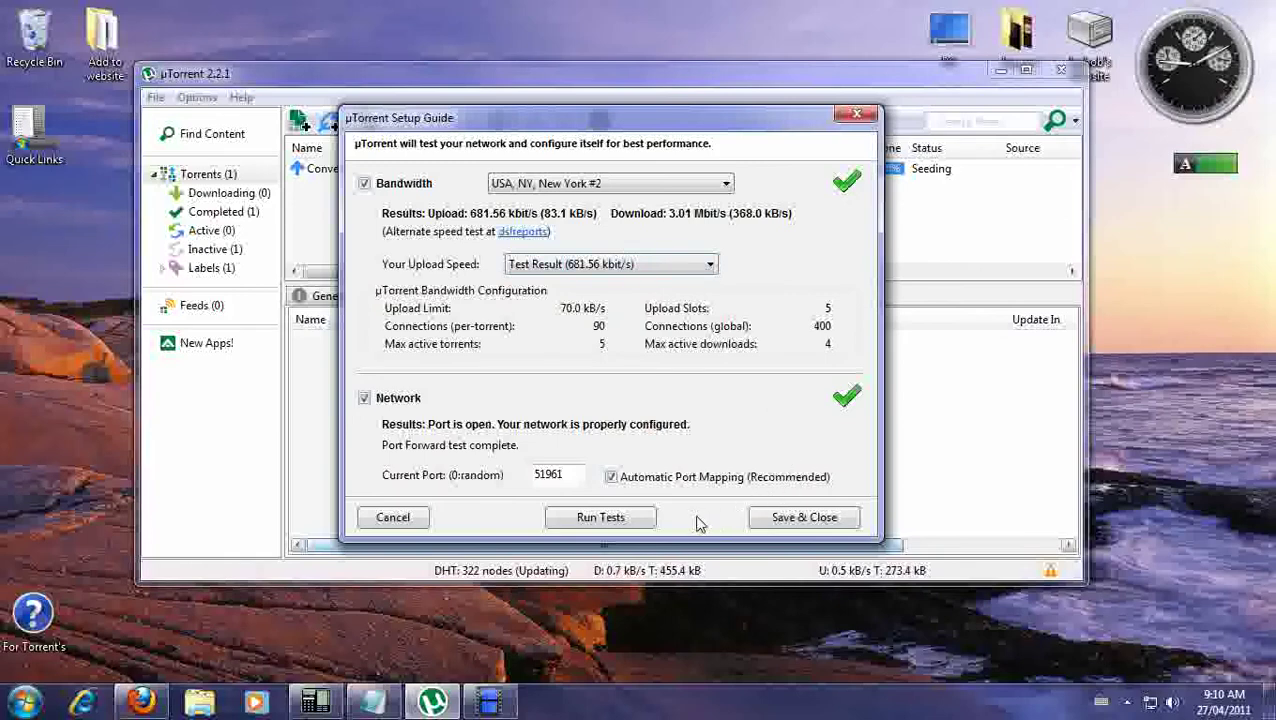
# - Save the Setup Guide's recommended settings and close it, returning to the torrent list
pyautogui.click(792, 518)
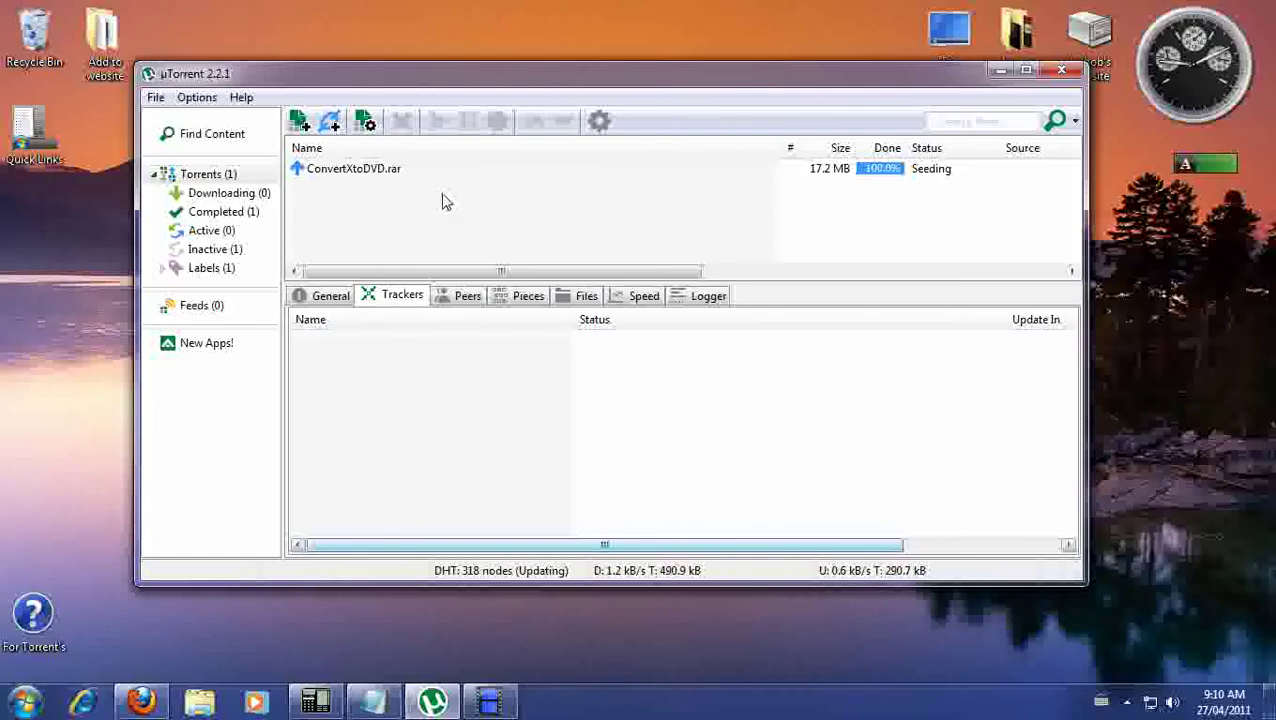
pyautogui.click(205, 99)
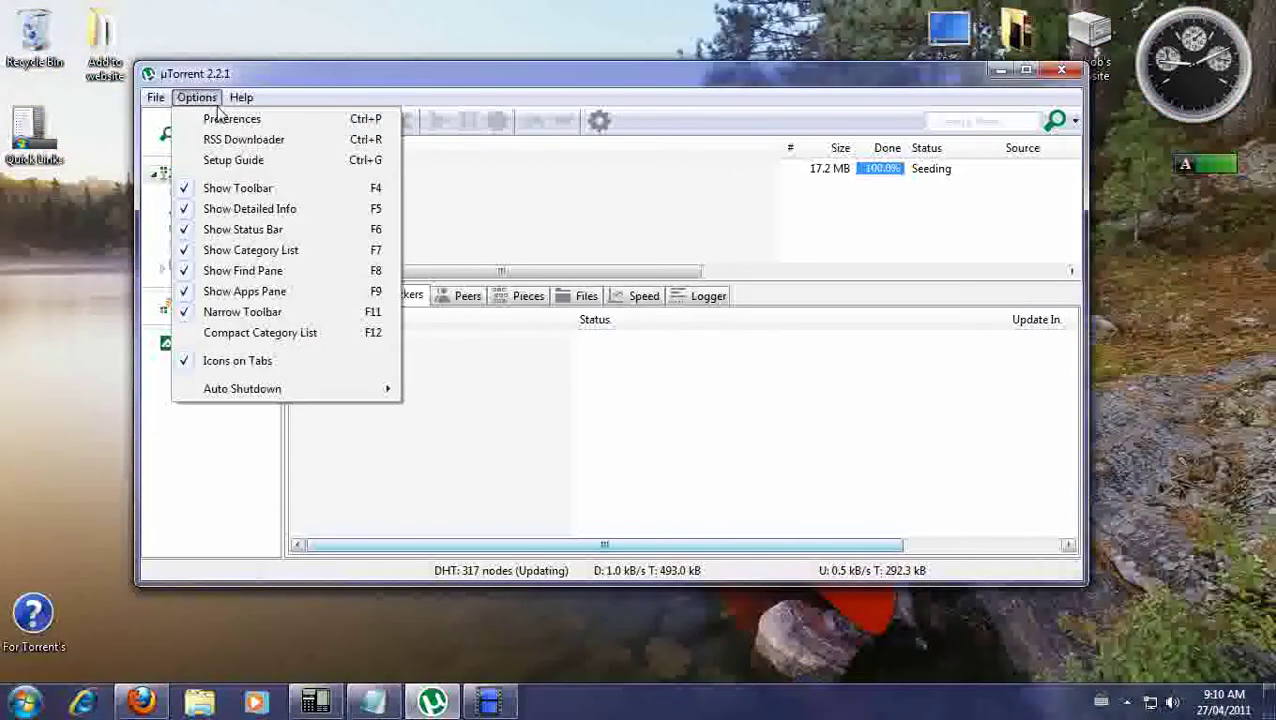
# - Open Bandwidth preferences and change the maximum upload rate from 70 to 0 (unlimited)
pyautogui.click(228, 119)
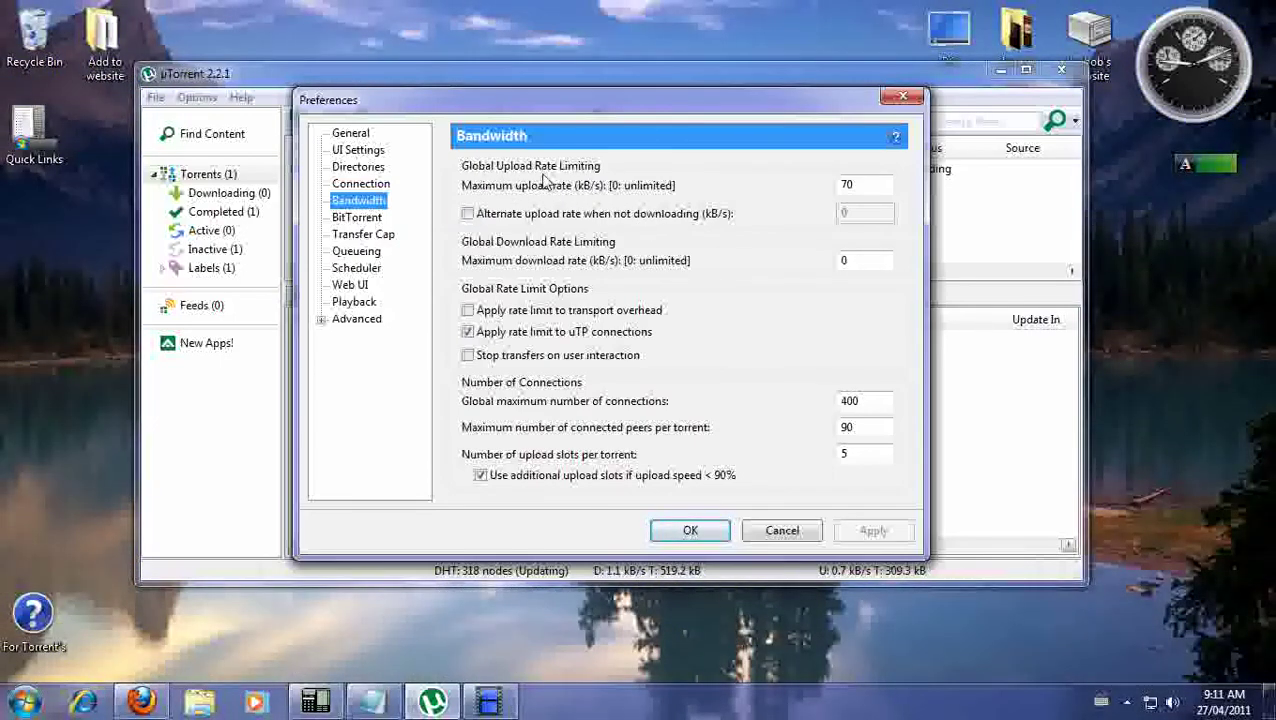
pyautogui.click(848, 184)
pyautogui.moveTo(848, 184); pyautogui.dragTo(753, 201)
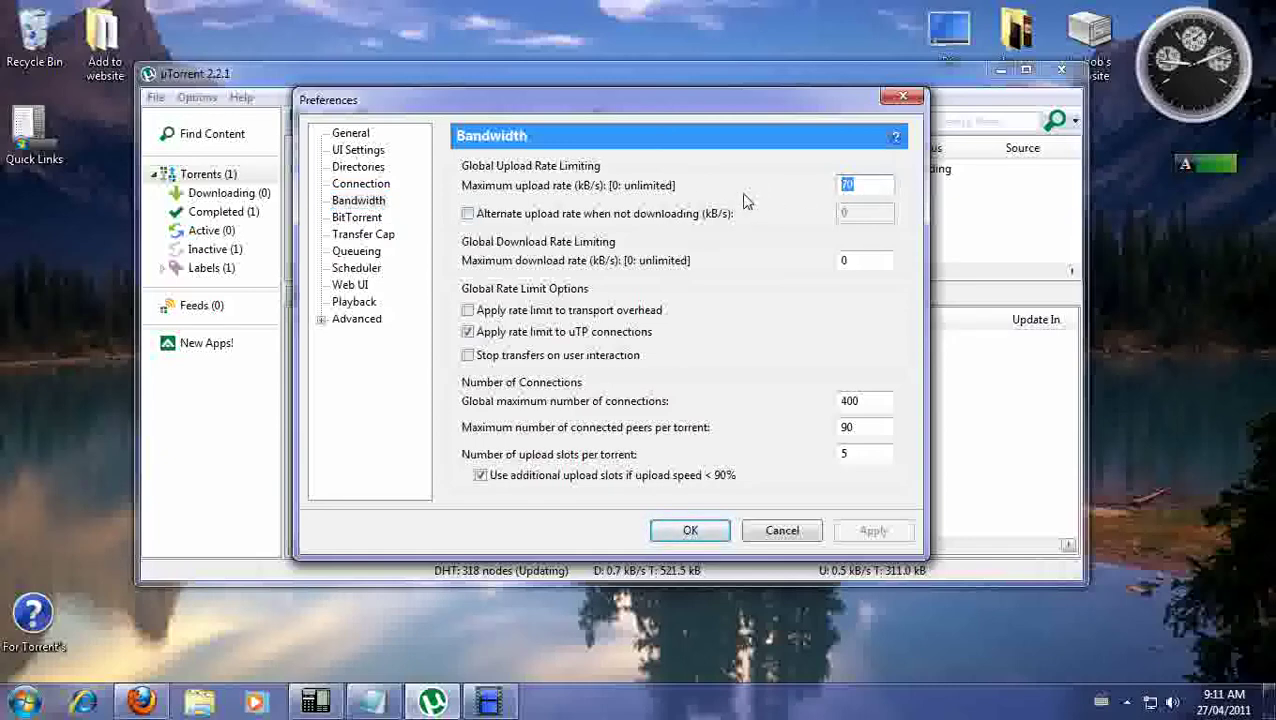
pyautogui.write('0')
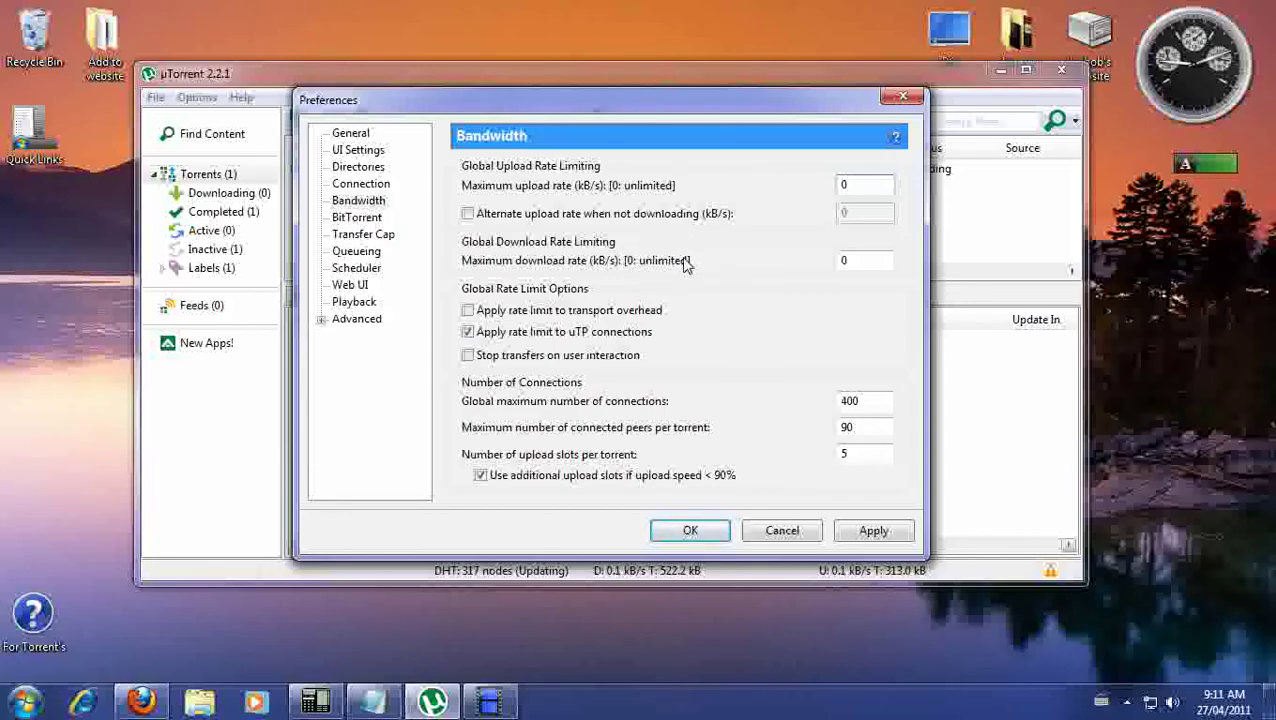
# - Change the maximum download rate from 300 to 0 so downloads are unlimited
pyautogui.doubleClick(863, 259)
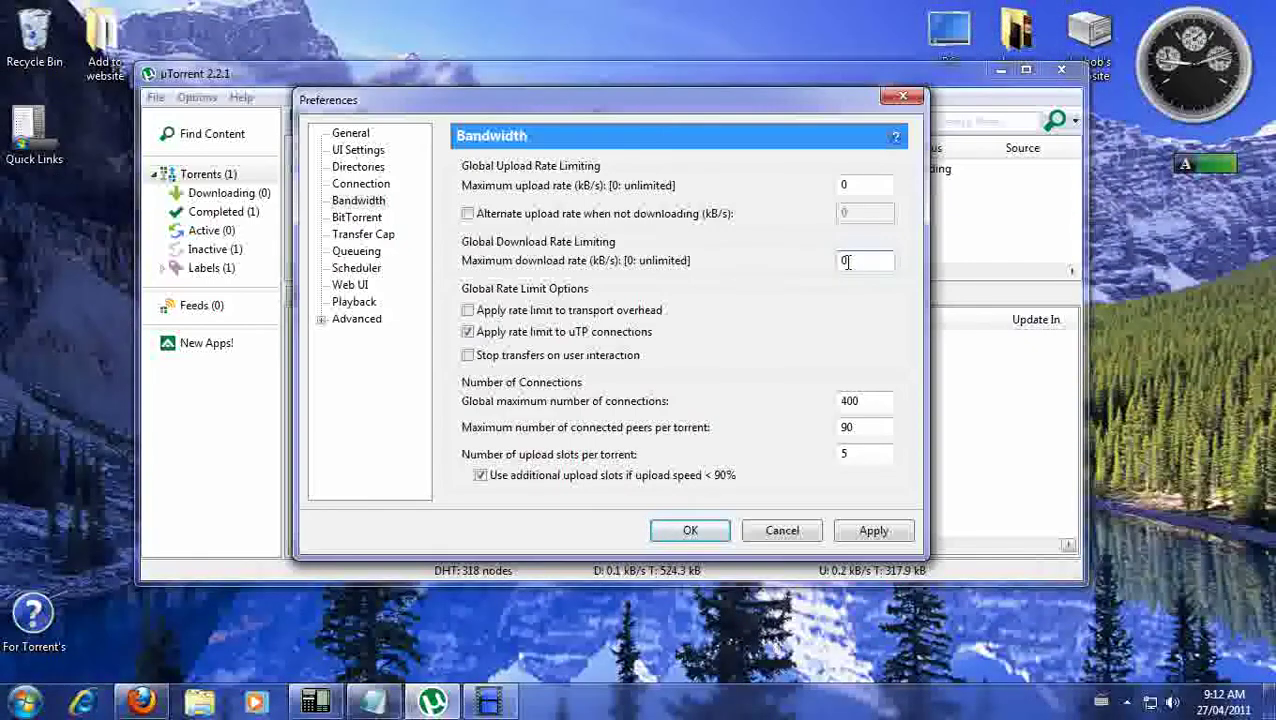
pyautogui.write('00')
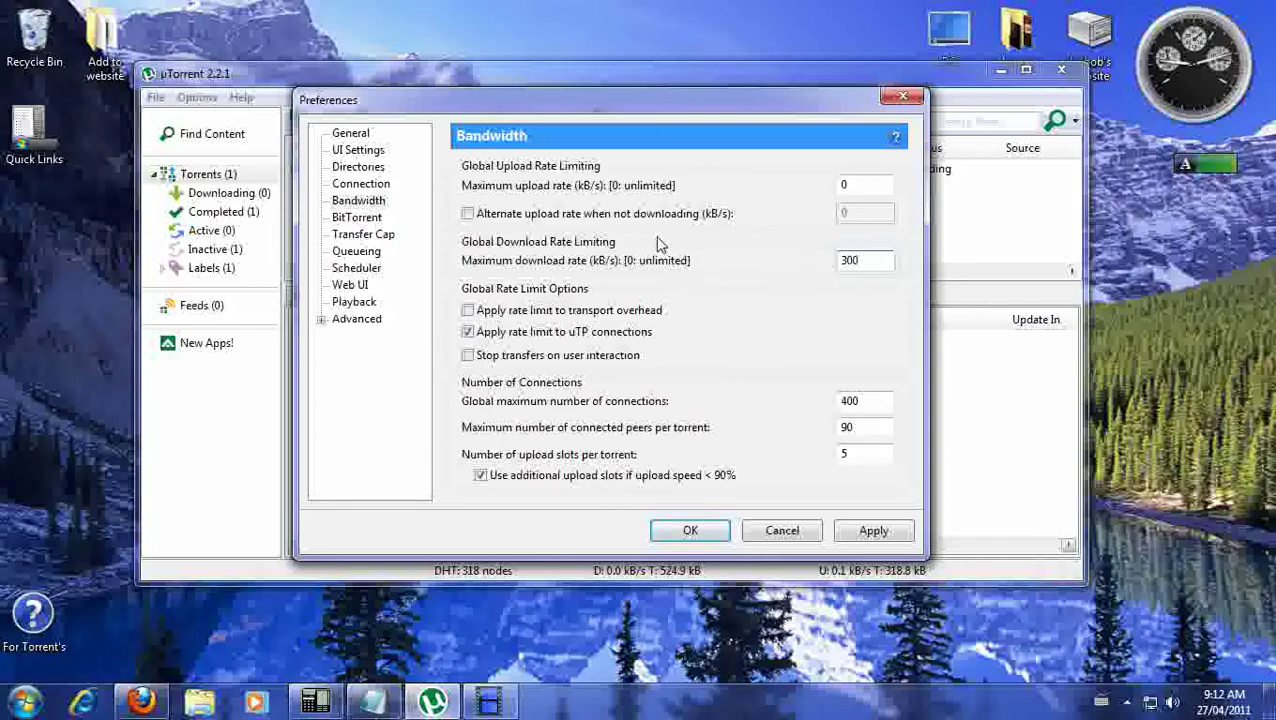
pyautogui.doubleClick(876, 260)
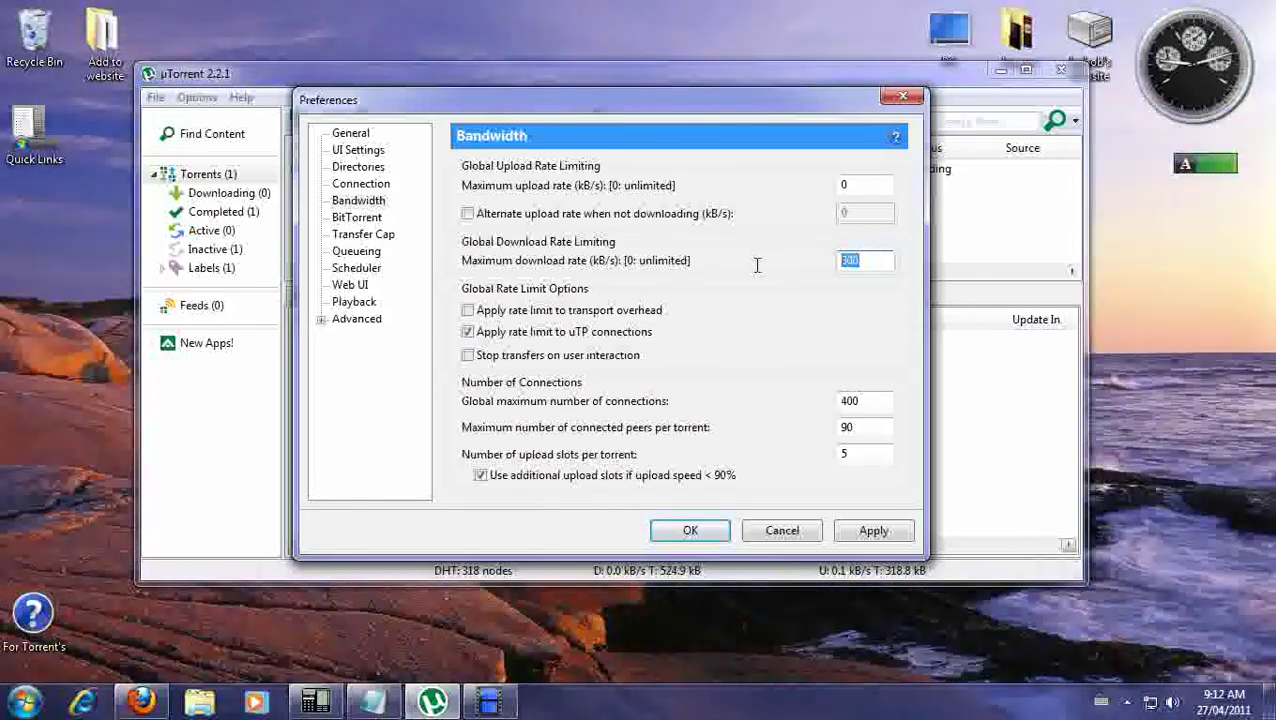
pyautogui.write('0')
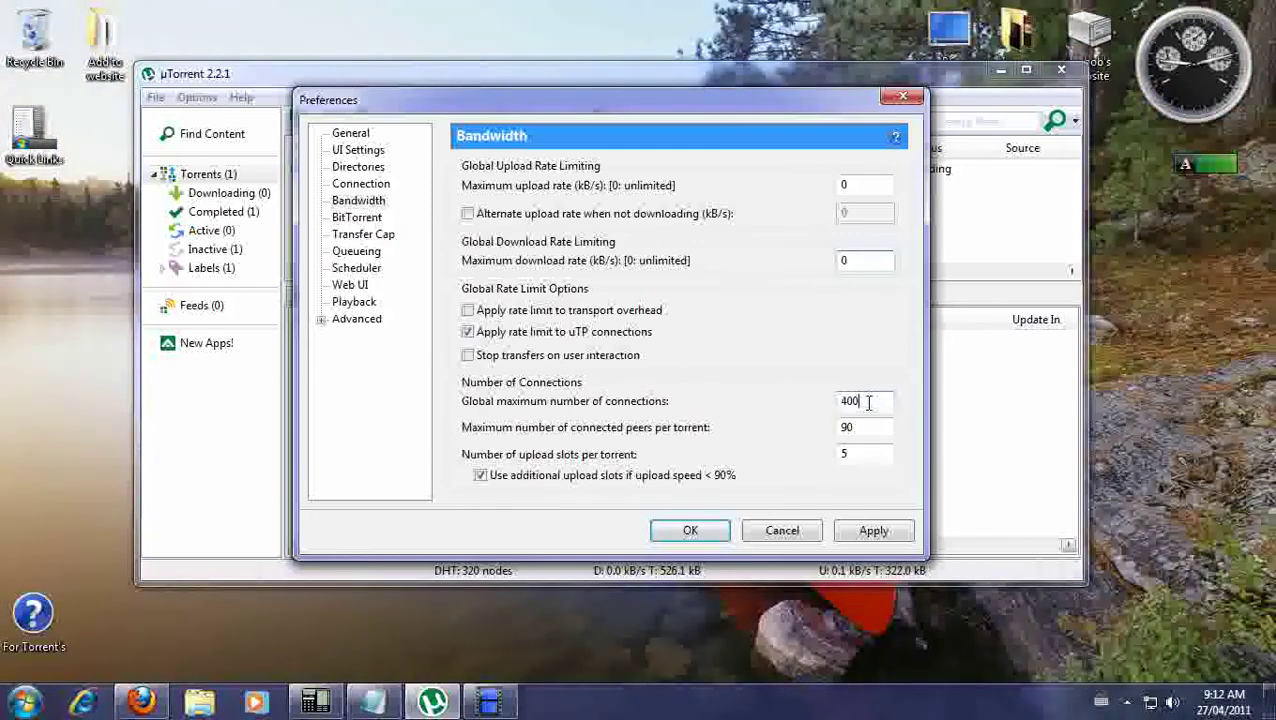
# - Set the global maximum number of connections to 500 and reposition the Preferences dialog
pyautogui.moveTo(866, 400); pyautogui.dragTo(787, 402)
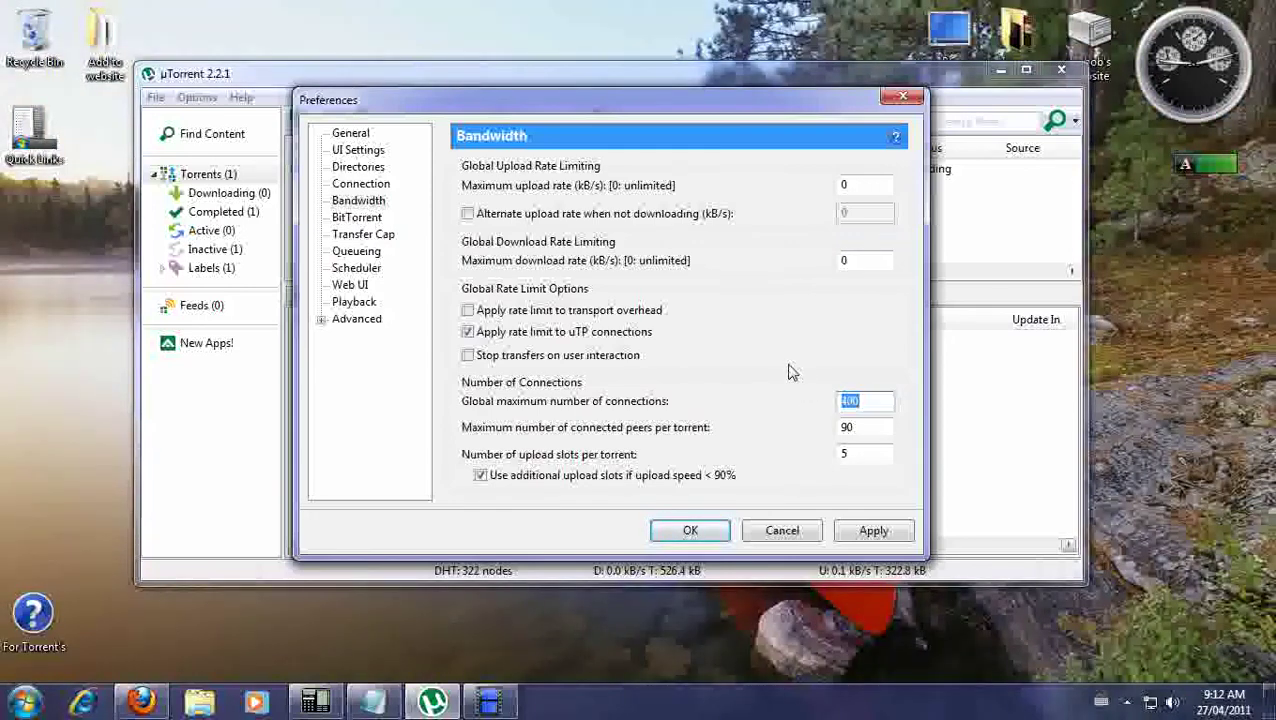
pyautogui.write('500')
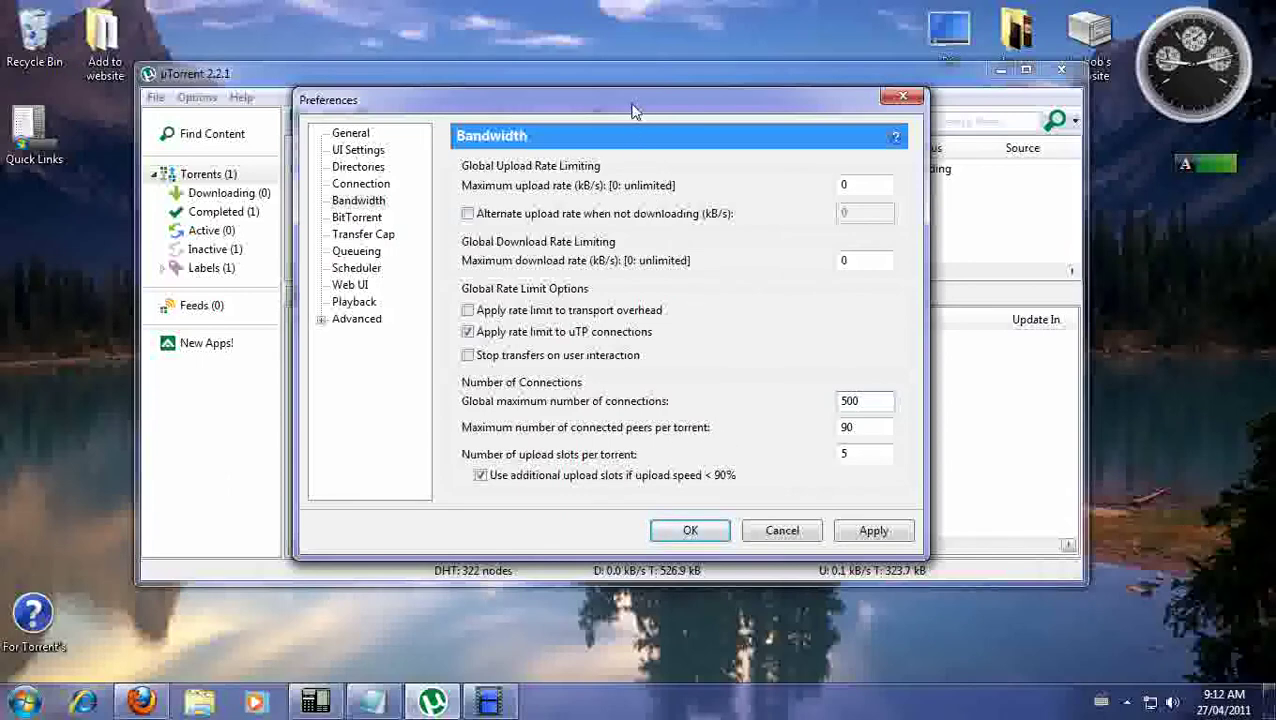
pyautogui.moveTo(632, 110); pyautogui.dragTo(647, 218)
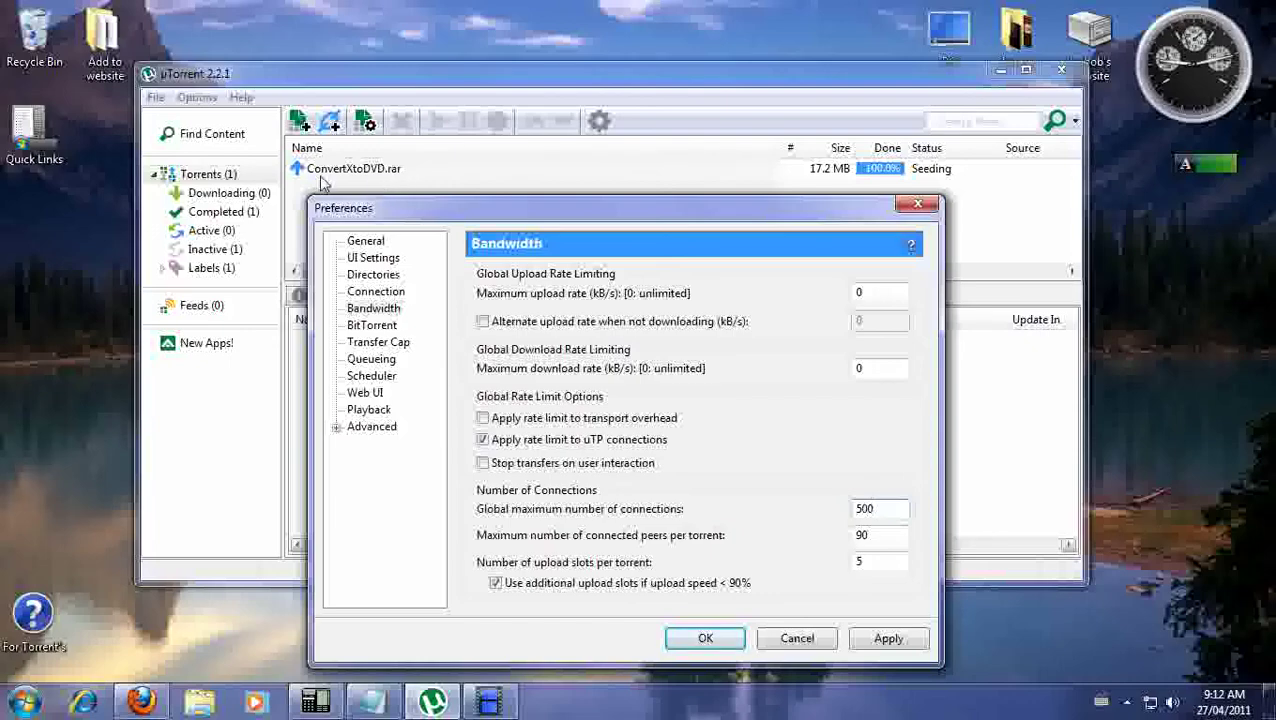
pyautogui.moveTo(349, 210); pyautogui.dragTo(370, 269)
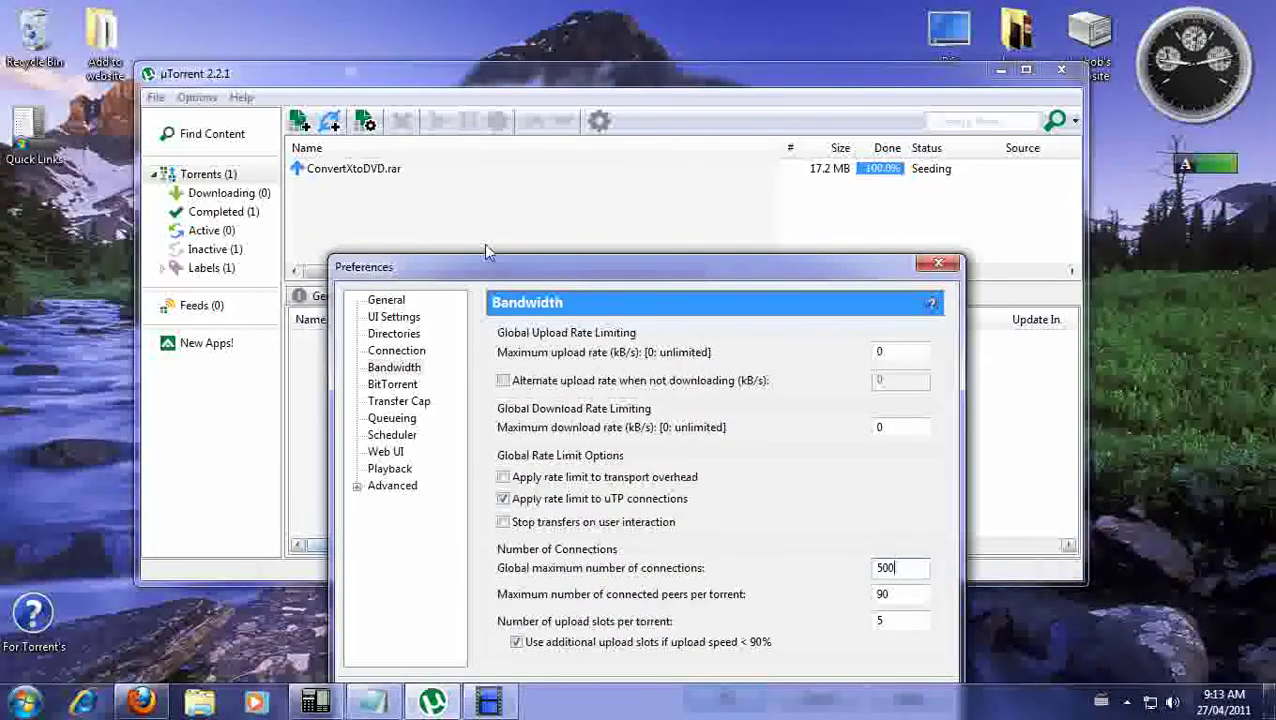
pyautogui.moveTo(513, 262); pyautogui.dragTo(440, 101)
pyautogui.click(805, 408)
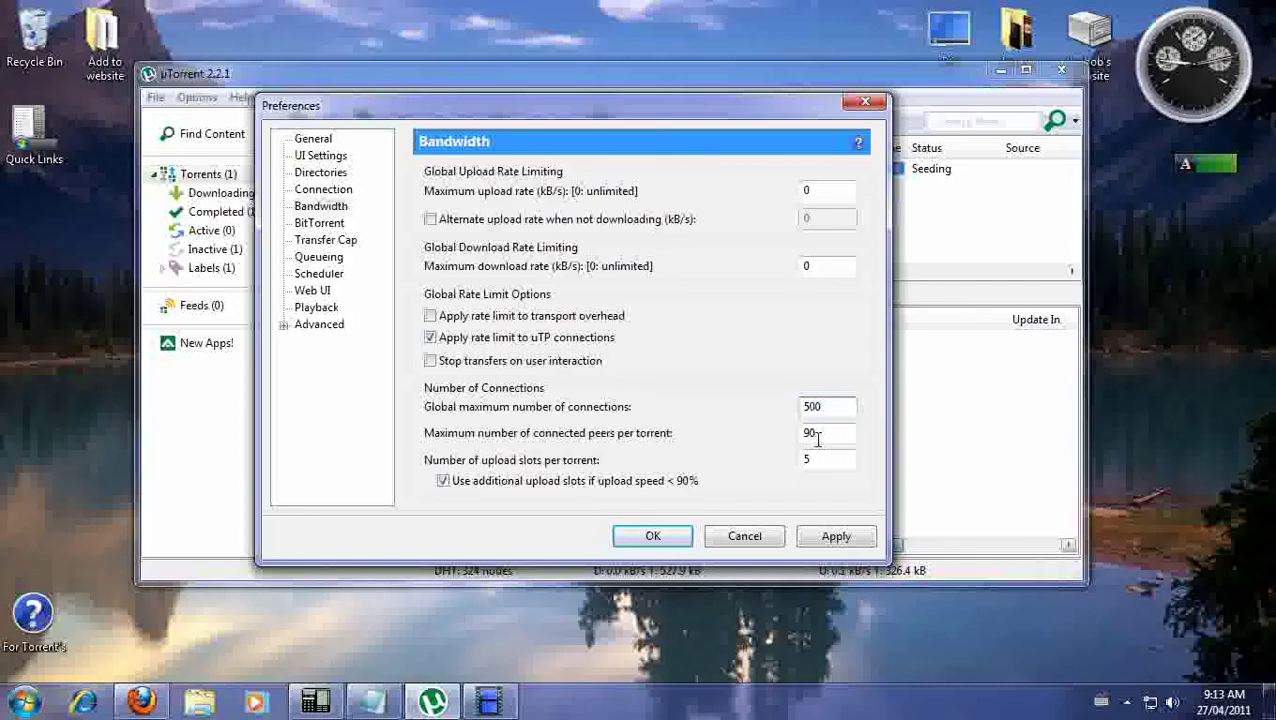
# - Change maximum connected peers per torrent from 90 to 250, keeping 5 upload slots
pyautogui.press('Tab')
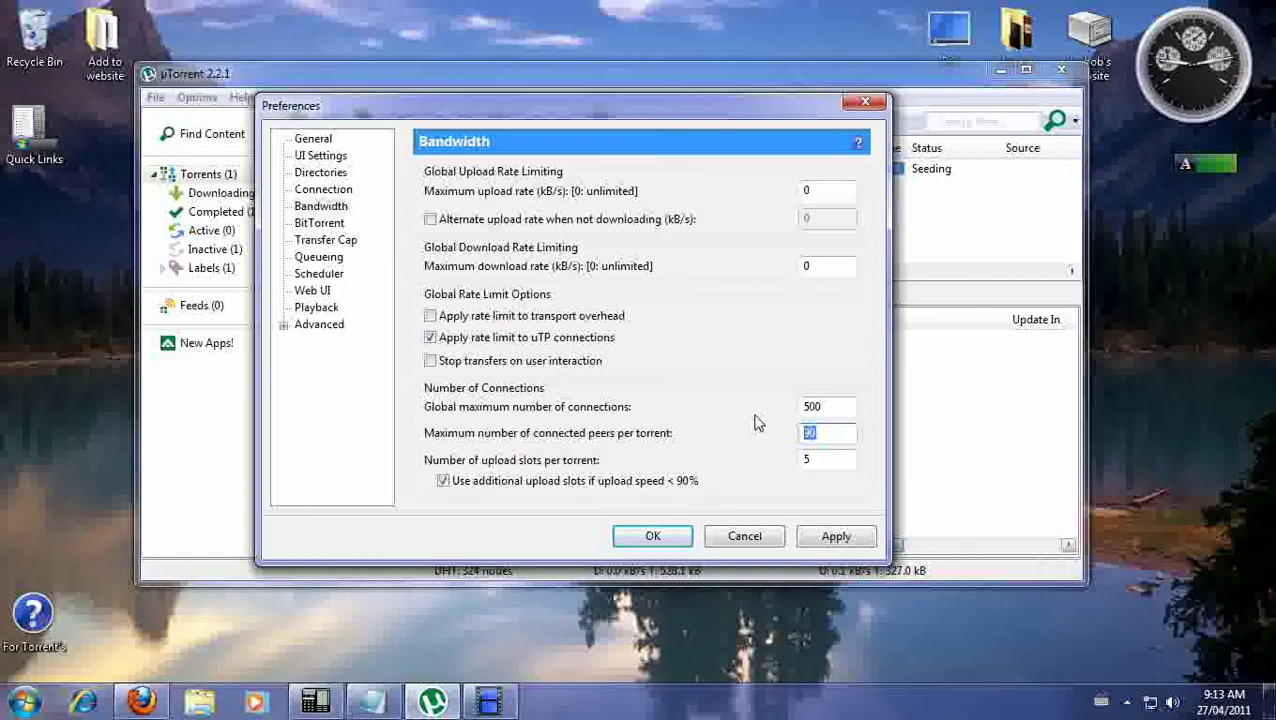
pyautogui.write('5')
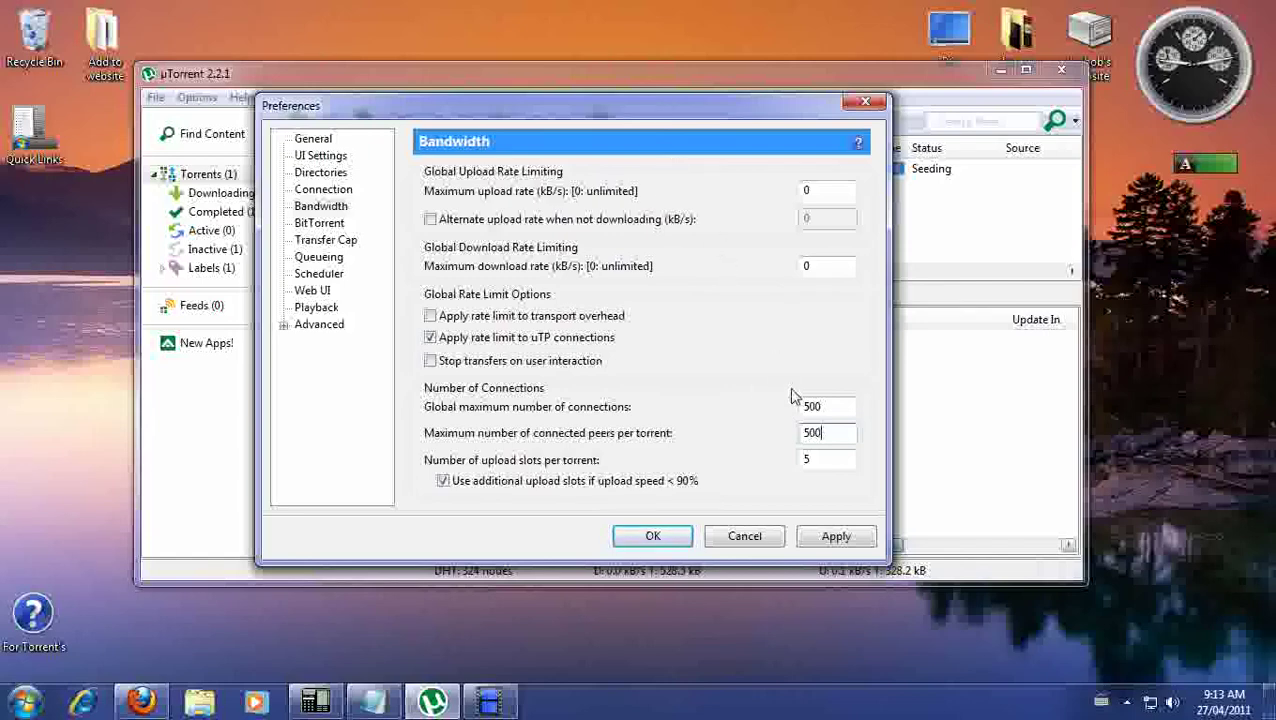
pyautogui.doubleClick(811, 433)
pyautogui.write('250')
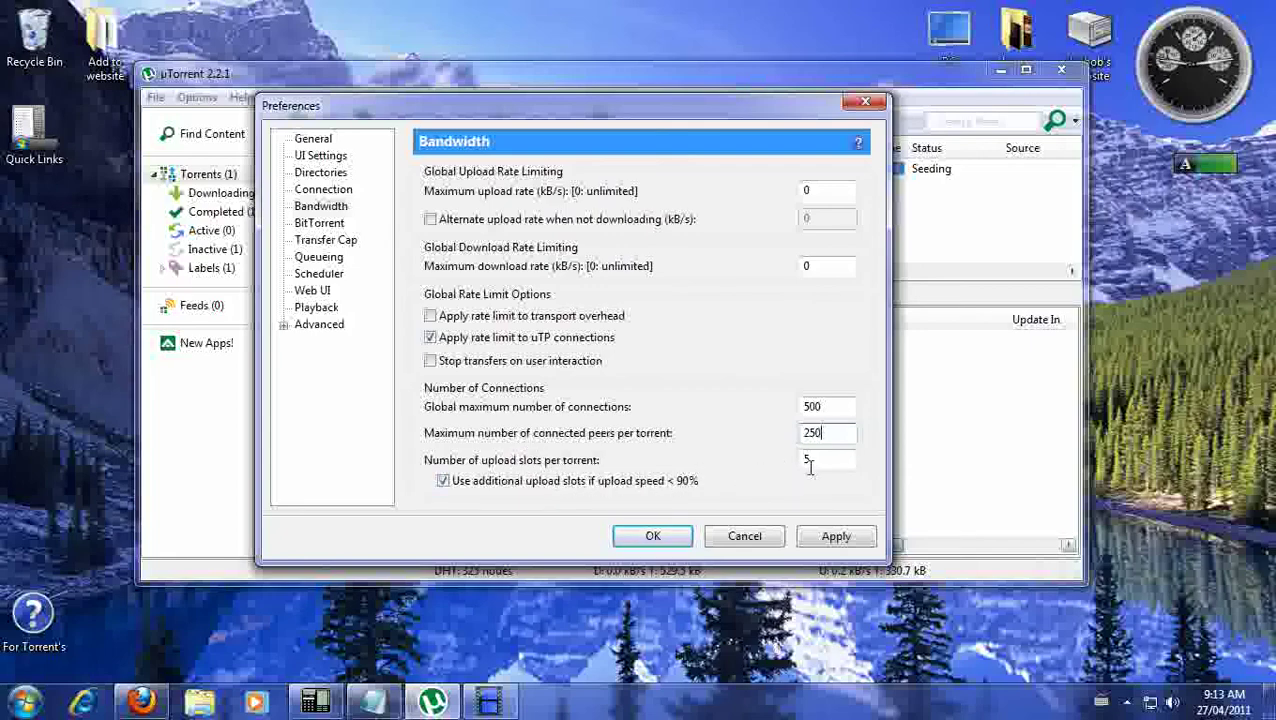
pyautogui.moveTo(696, 110); pyautogui.dragTo(675, 84)
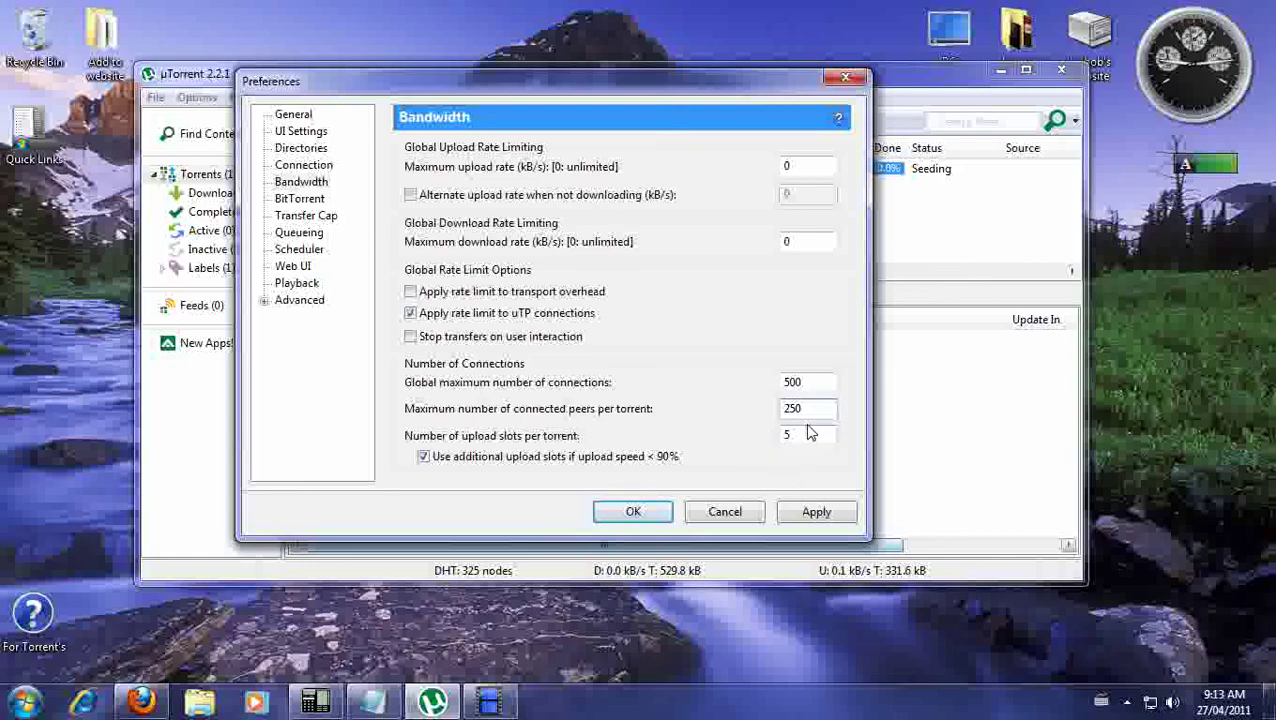
# - Apply the settings, close Preferences with OK, and switch to Debut Video Capture
pyautogui.click(816, 513)
pyautogui.click(636, 513)
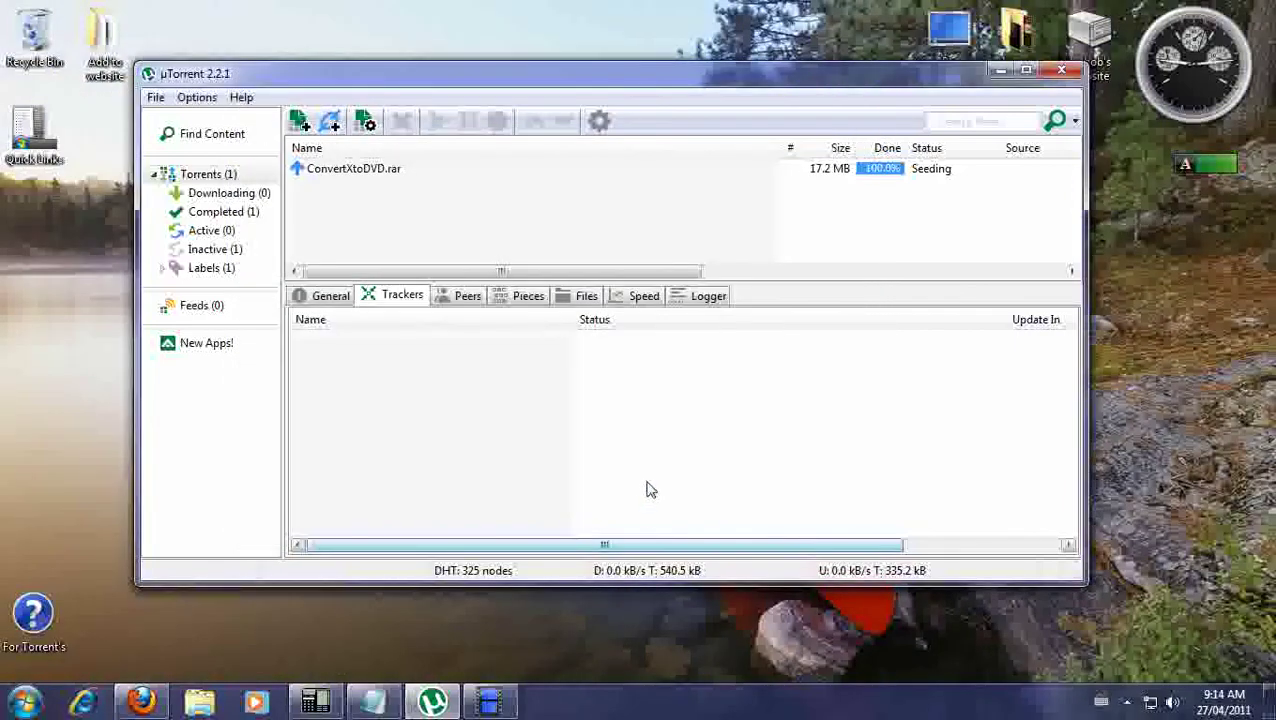
pyautogui.moveTo(644, 273); pyautogui.dragTo(735, 240)
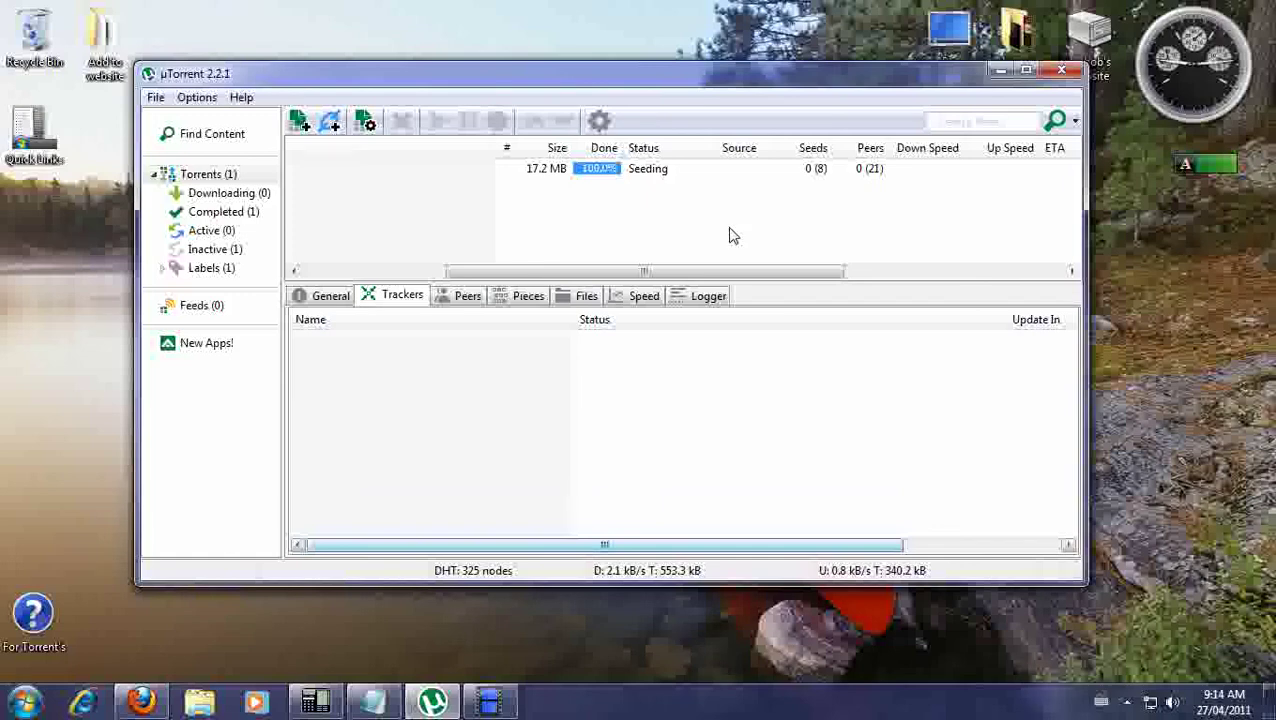
pyautogui.click(495, 702)
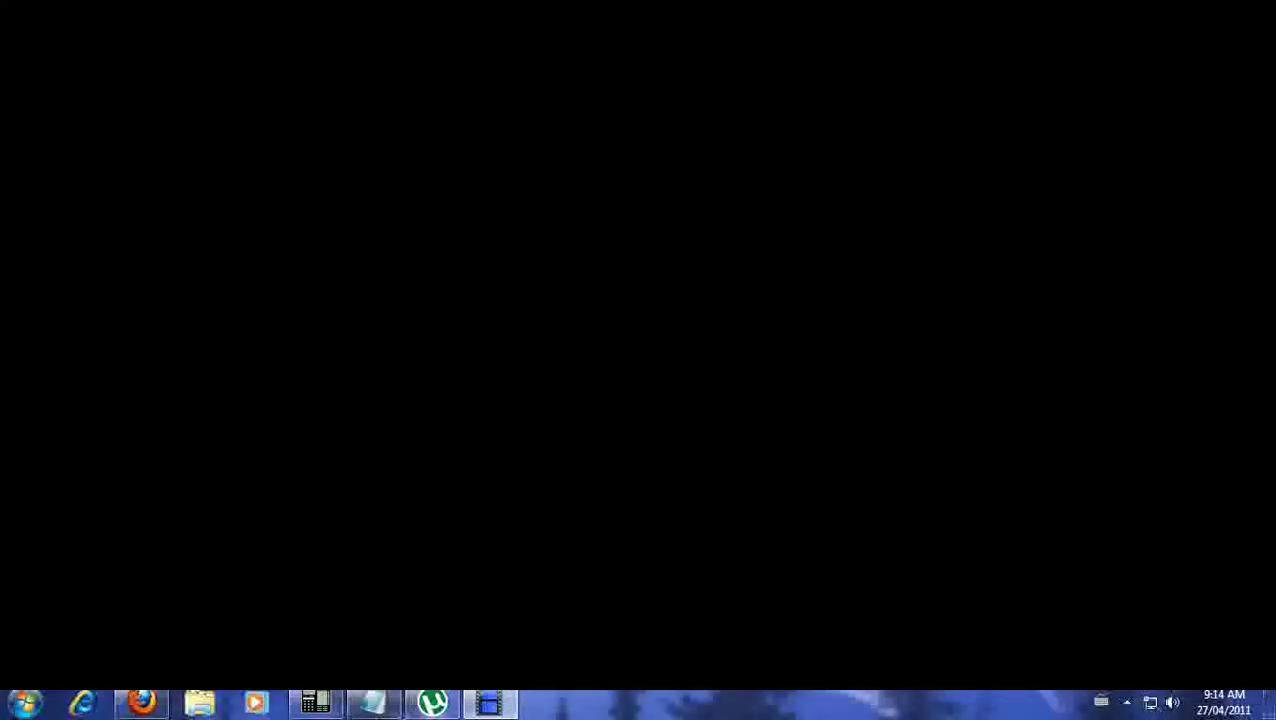